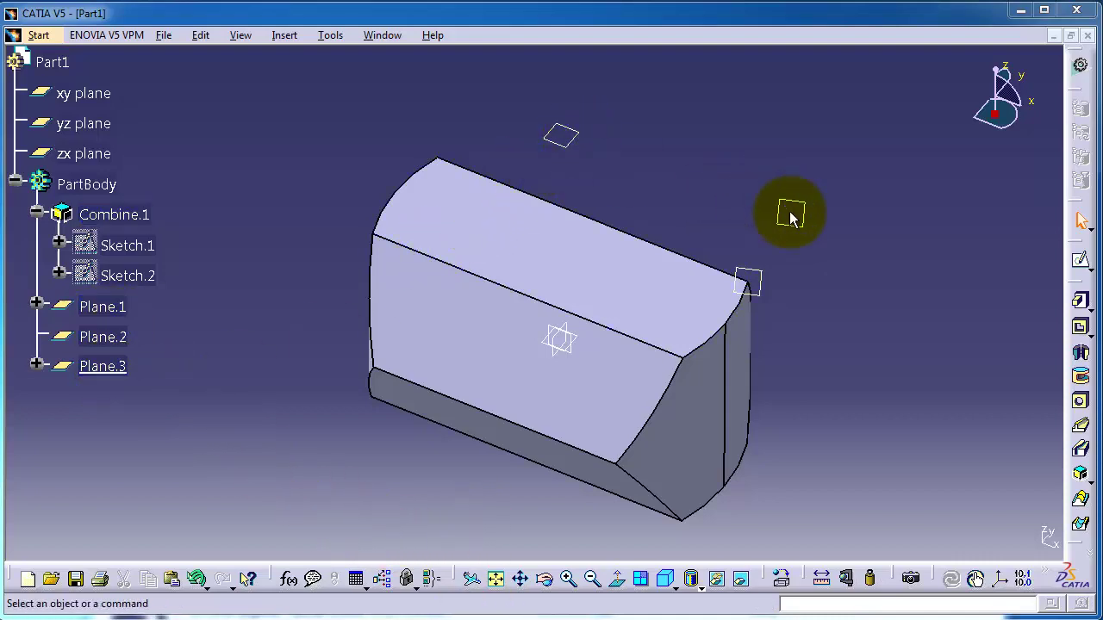
# - Sketch a centred rectangle about the origin on Plane.3 as Sketch.6, floating above the part
pyautogui.moveTo(882, 355); pyautogui.dragTo(833, 392, button='middle')
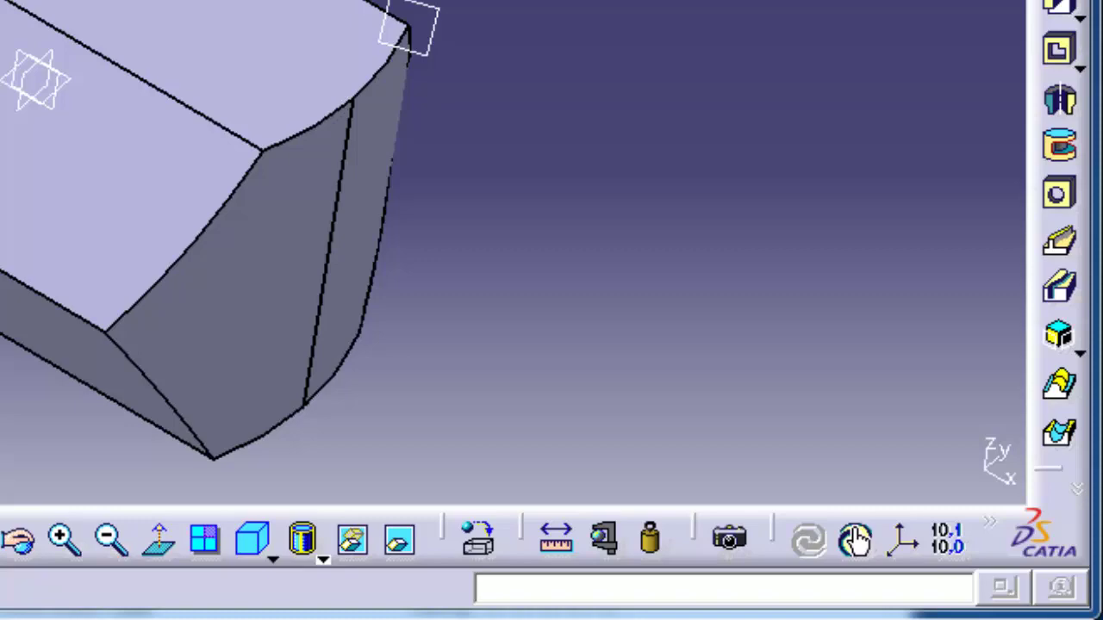
pyautogui.click(1060, 6)
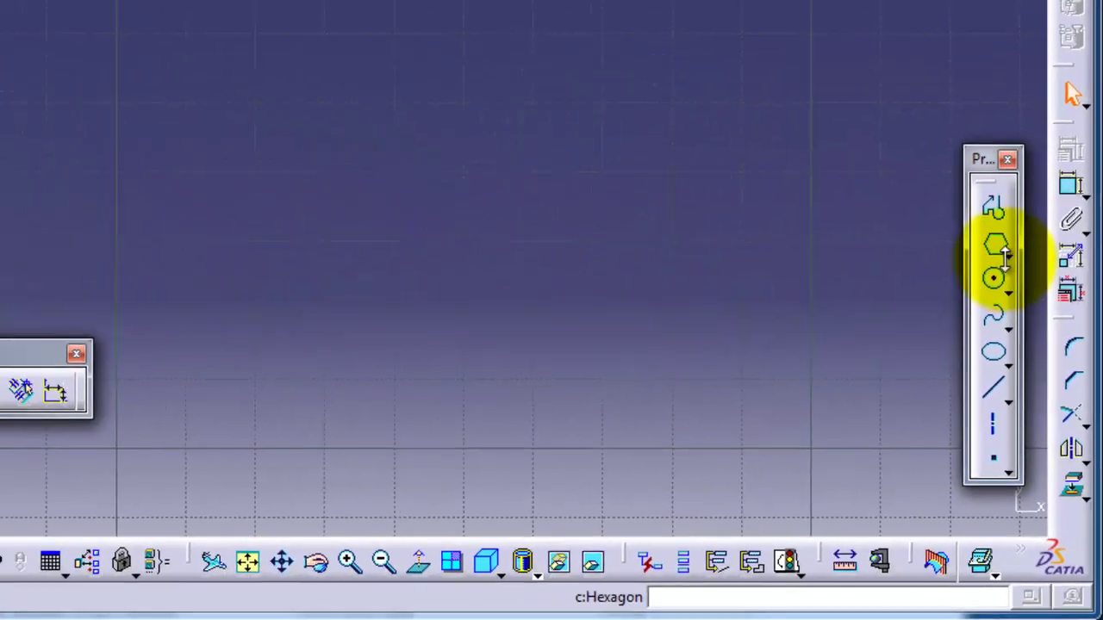
pyautogui.click(1004, 256)
pyautogui.click(1038, 277)
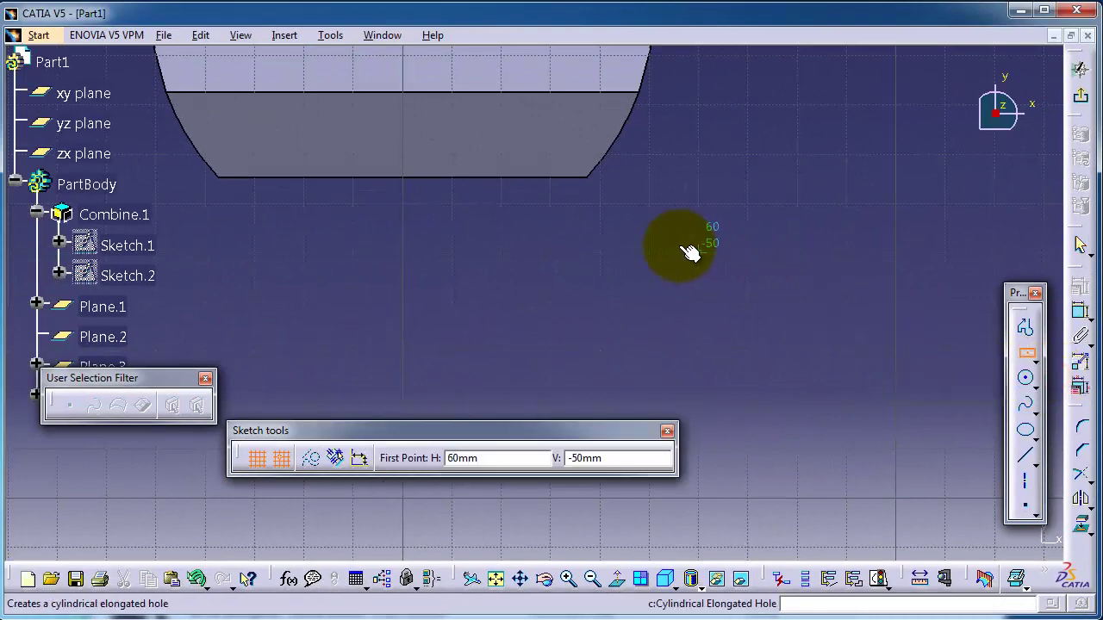
pyautogui.moveTo(689, 252)
pyautogui.mouseDown(button='middle')
pyautogui.moveTo(591, 320)
pyautogui.moveTo(603, 455)
pyautogui.mouseUp(button='middle')
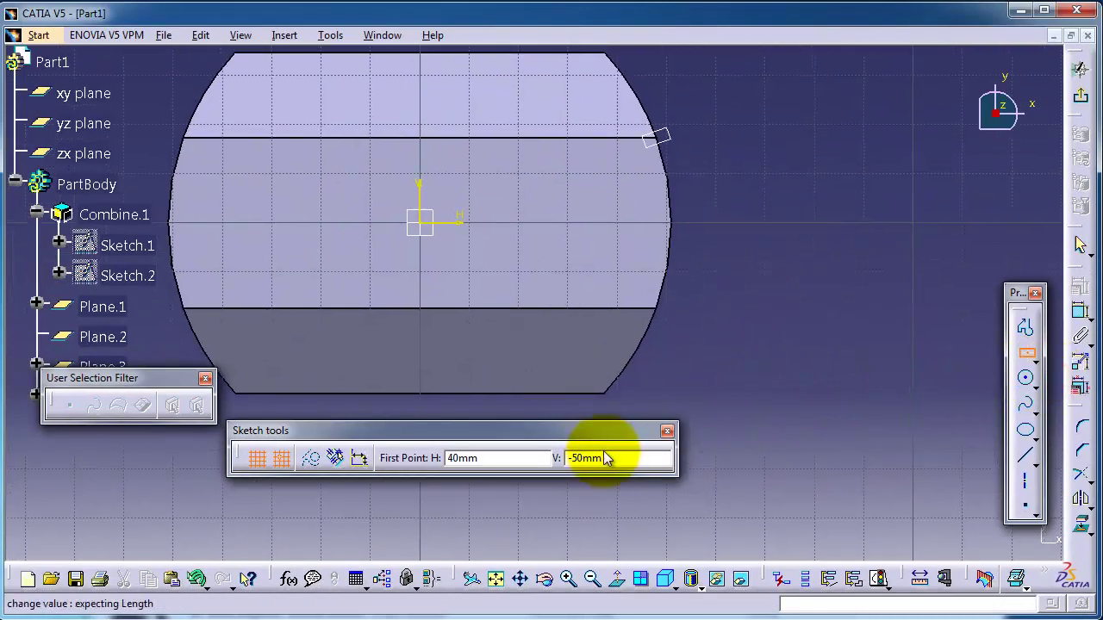
pyautogui.click(422, 222)
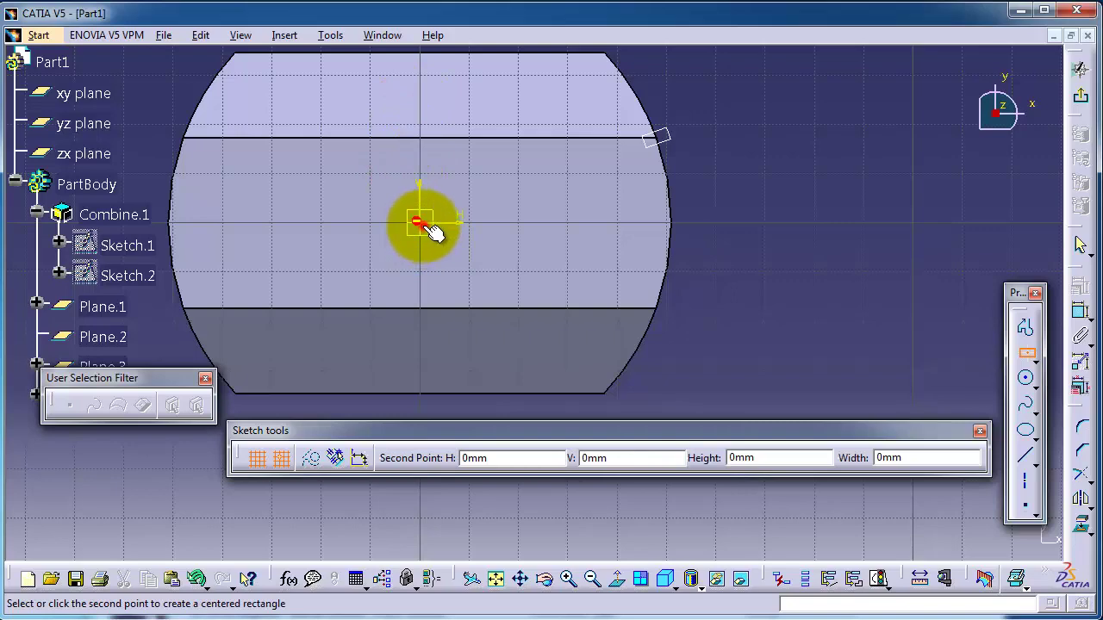
pyautogui.click(297, 157)
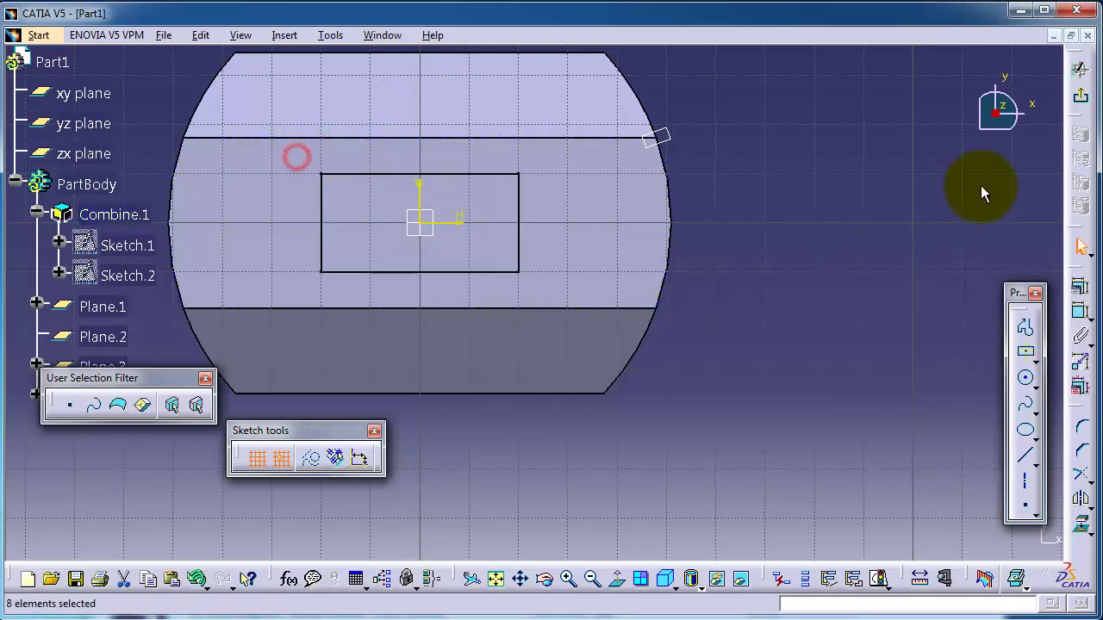
pyautogui.click(1075, 98)
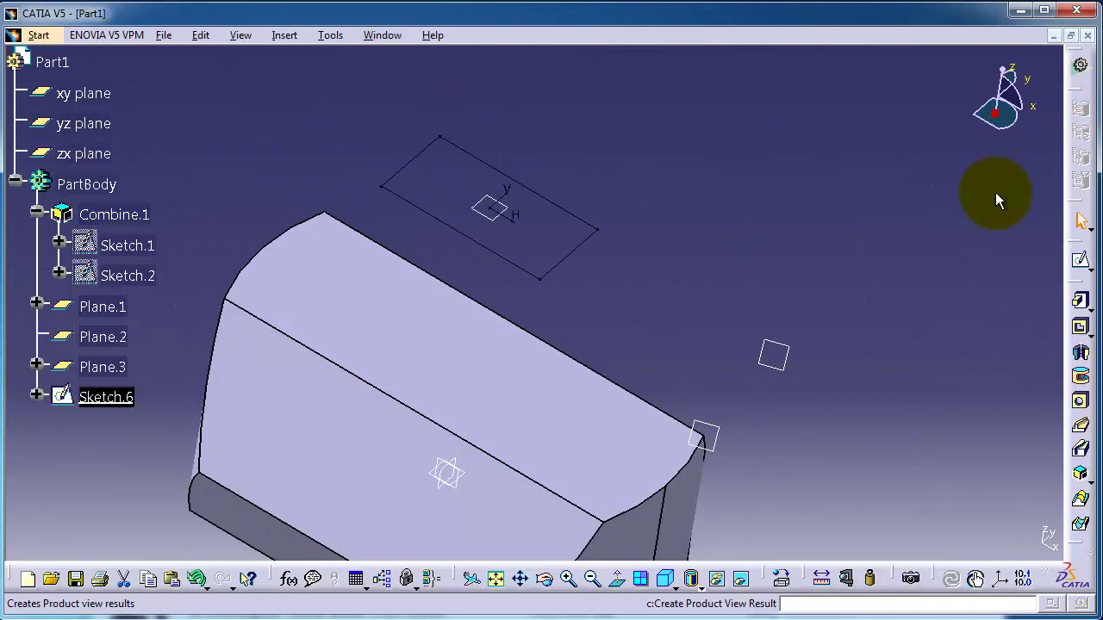
# - Draw Sketch.7, a longer, narrower centred rectangle about the origin, on the part's top face
pyautogui.click(586, 448)
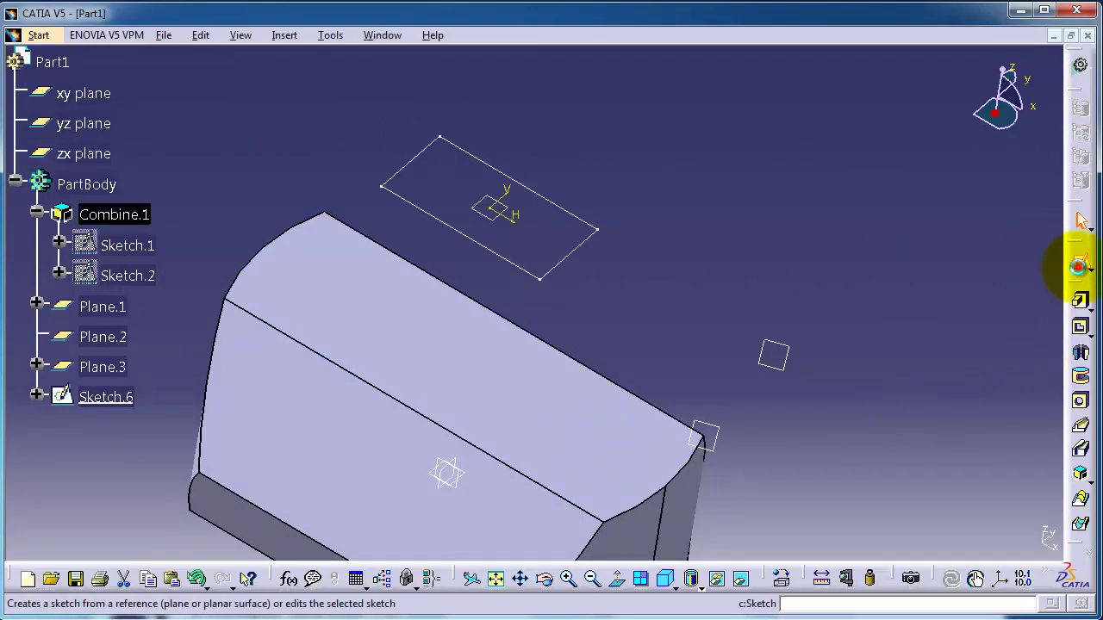
pyautogui.click(1080, 260)
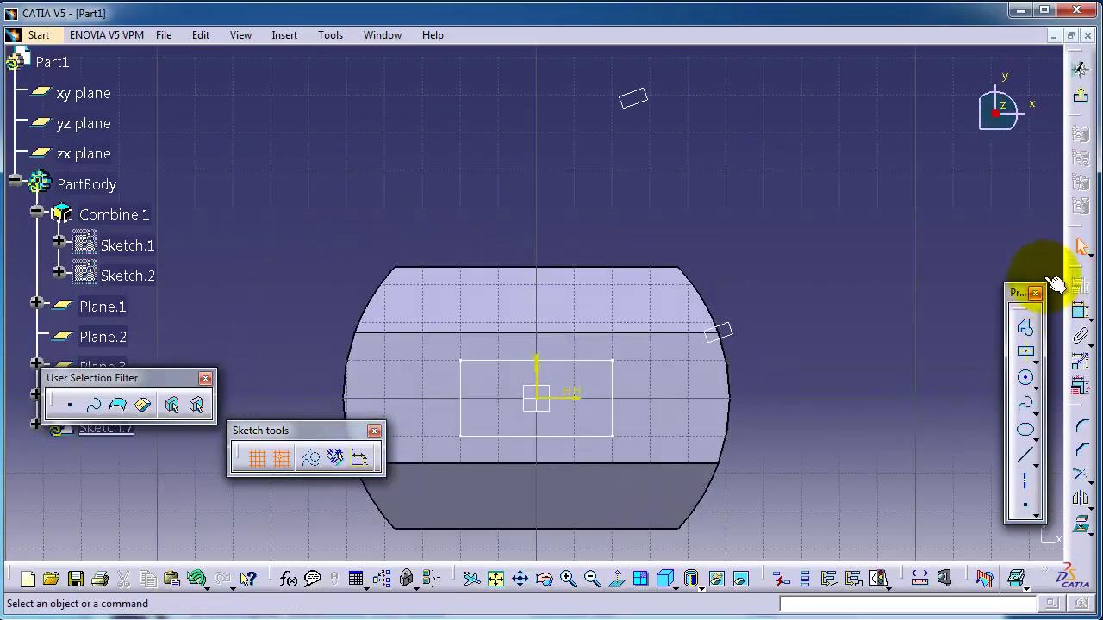
pyautogui.click(1026, 353)
pyautogui.click(538, 398)
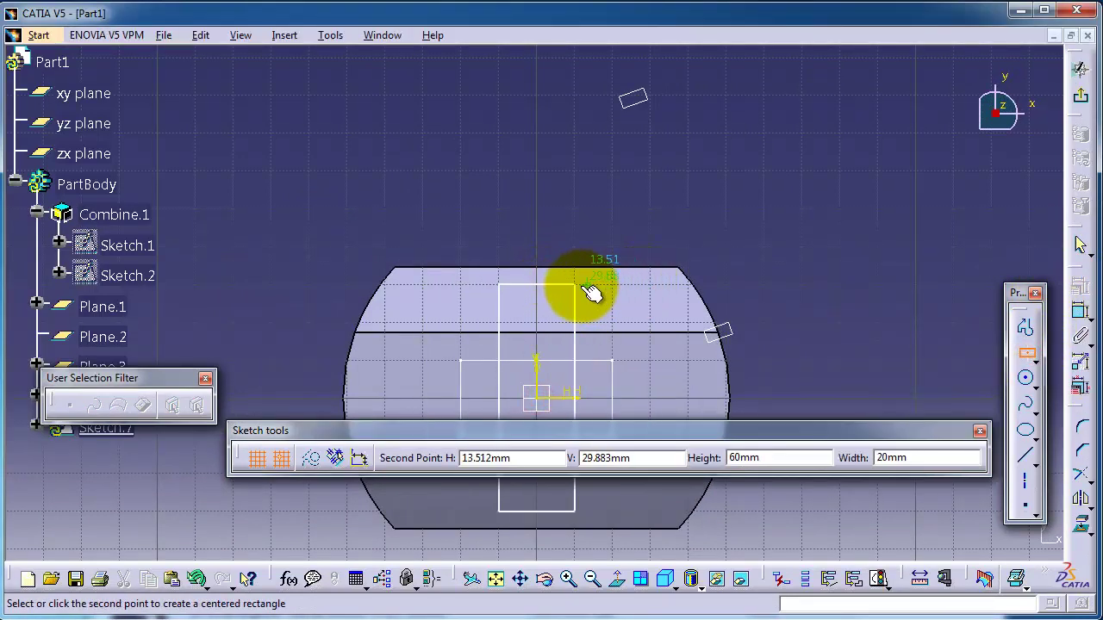
pyautogui.click(579, 286)
pyautogui.click(1081, 94)
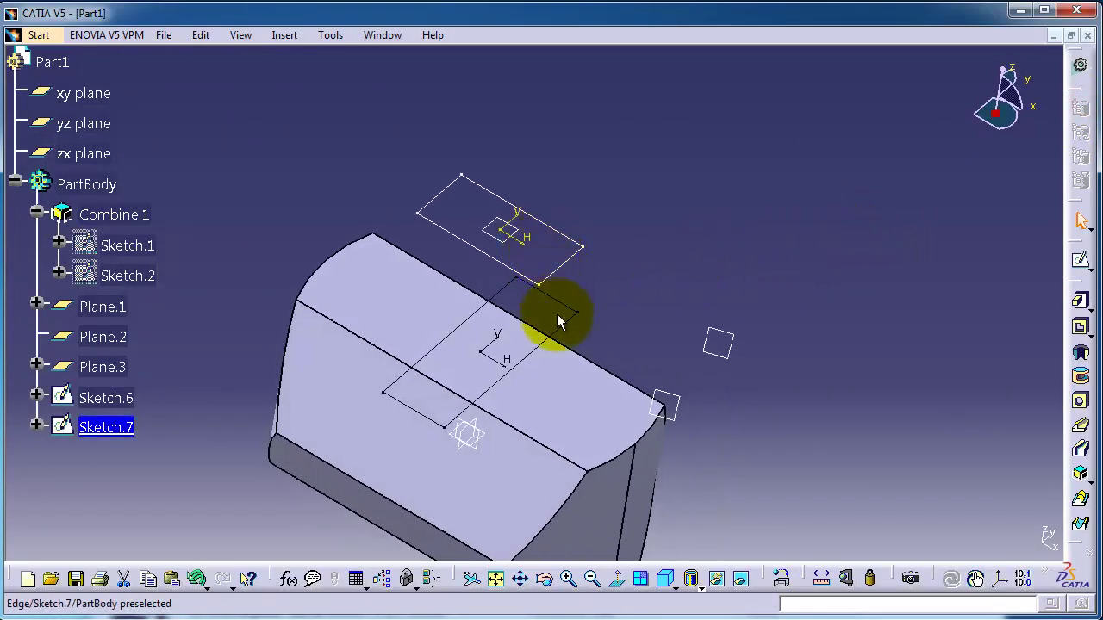
# - Start a Multi-sections Solid from Sketch.7 and pick a rectangle corner as closing point
pyautogui.click(1080, 504)
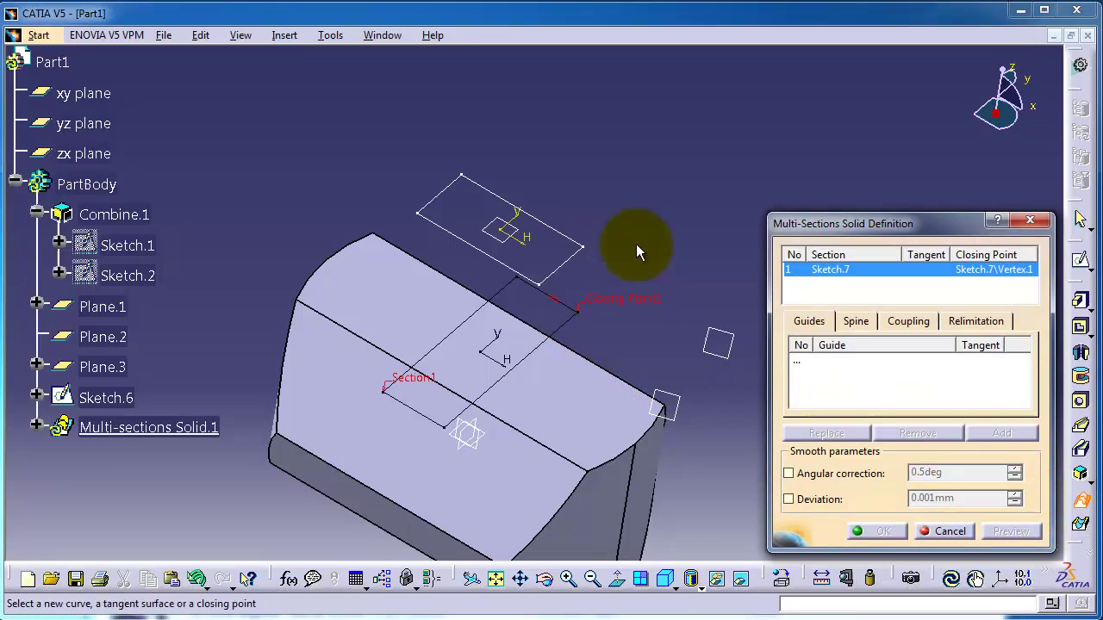
pyautogui.moveTo(636, 250); pyautogui.dragTo(620, 217, button='middle')
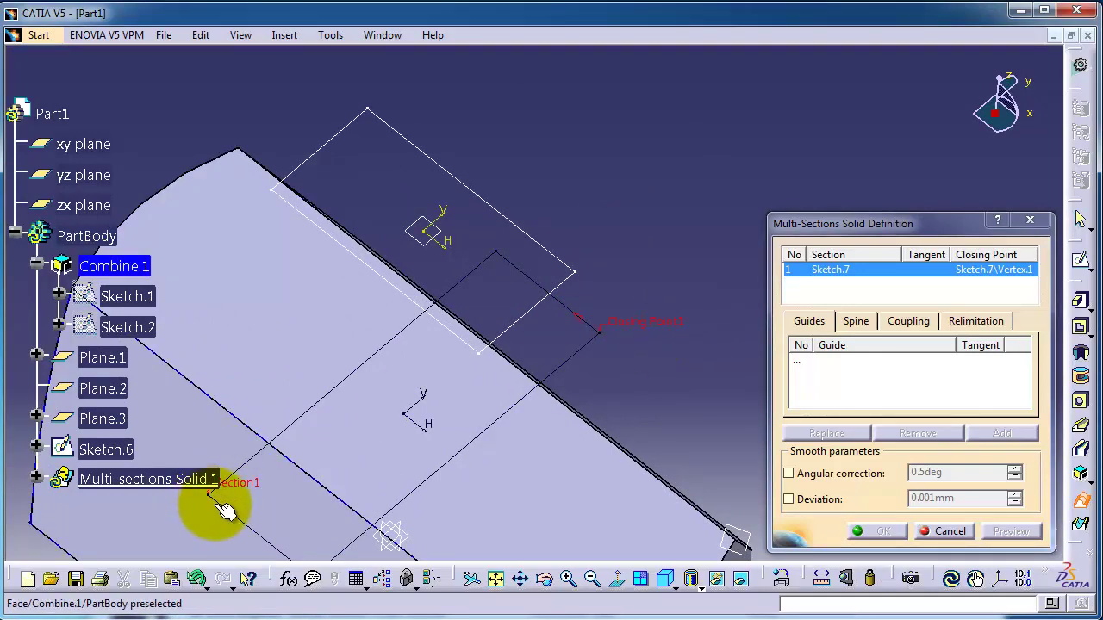
pyautogui.moveTo(261, 359)
pyautogui.mouseDown(button='middle')
pyautogui.moveTo(371, 306)
pyautogui.moveTo(379, 291)
pyautogui.mouseUp(button='middle')
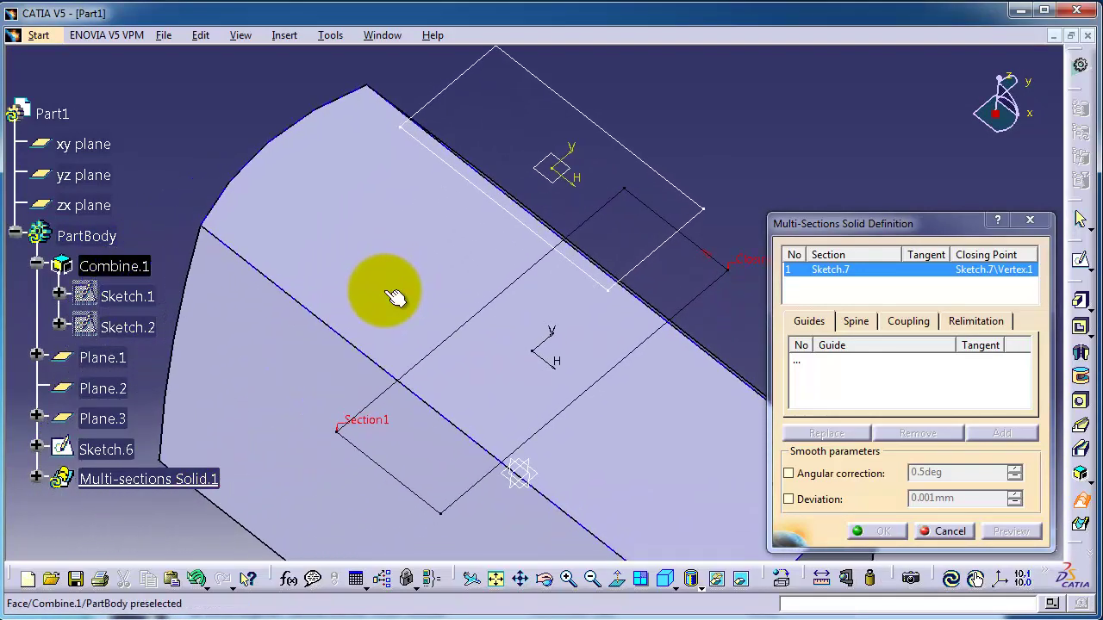
pyautogui.click(811, 293)
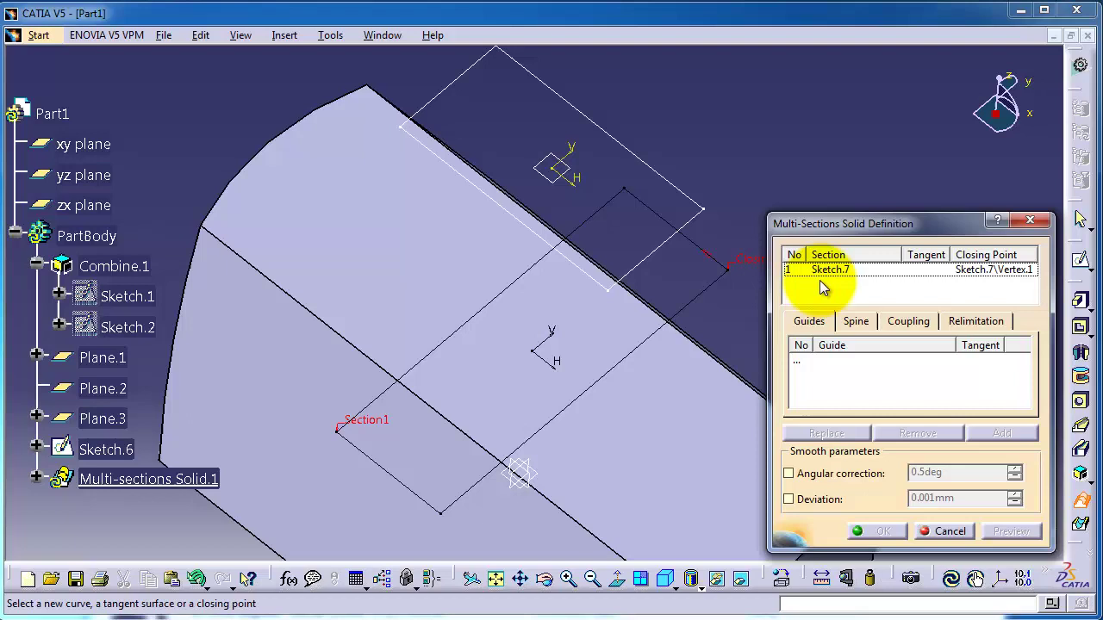
pyautogui.click(402, 126)
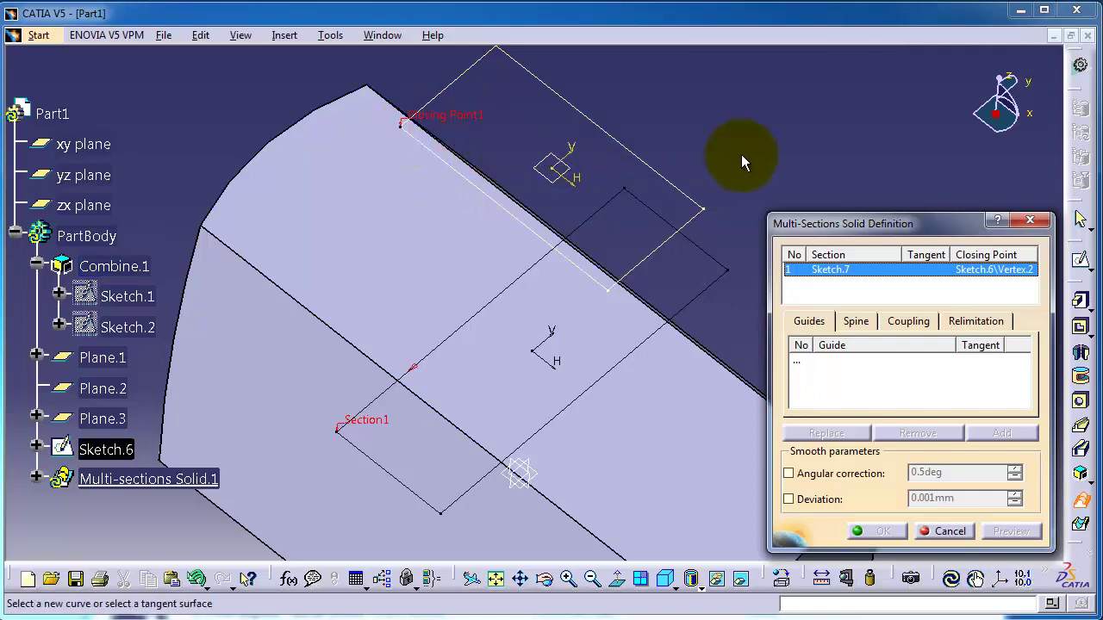
# - Add Sketch.6 as the second section and preview the loft
pyautogui.moveTo(741, 155)
pyautogui.mouseDown(button='middle')
pyautogui.moveTo(618, 164)
pyautogui.moveTo(598, 179)
pyautogui.mouseUp(button='middle')
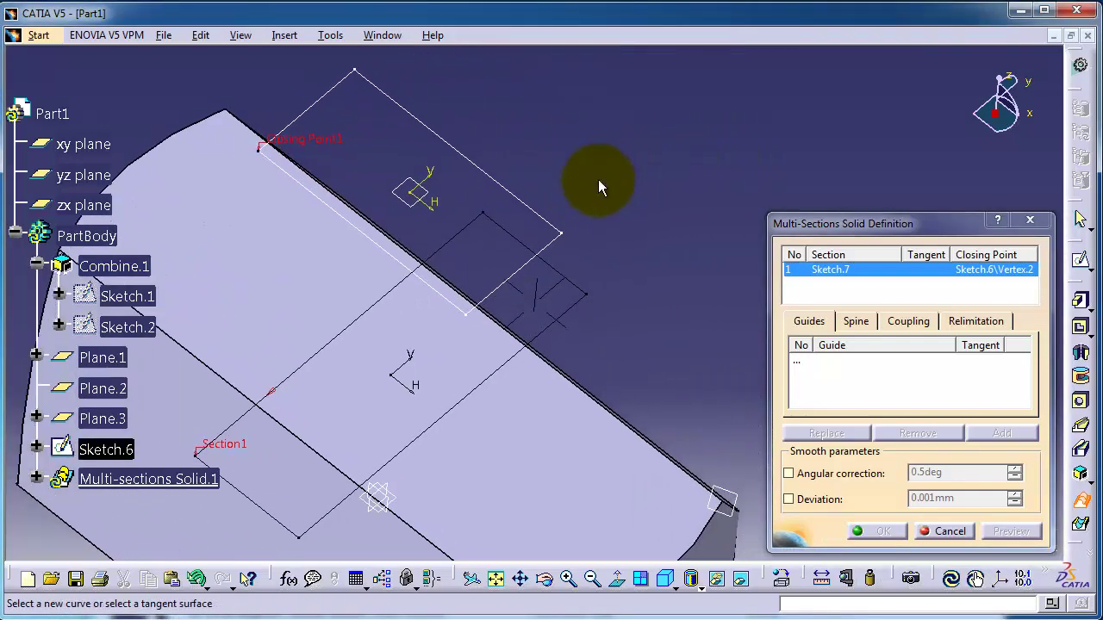
pyautogui.click(568, 236)
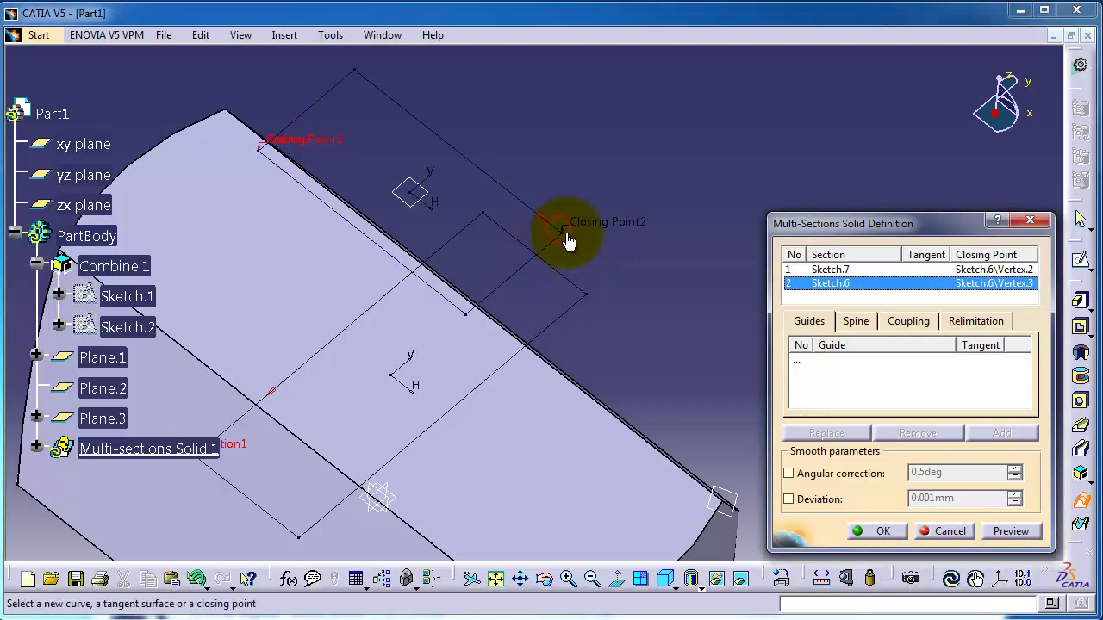
pyautogui.moveTo(531, 256)
pyautogui.mouseDown(button='middle')
pyautogui.moveTo(475, 215)
pyautogui.moveTo(518, 236)
pyautogui.moveTo(514, 202)
pyautogui.mouseUp(button='middle')
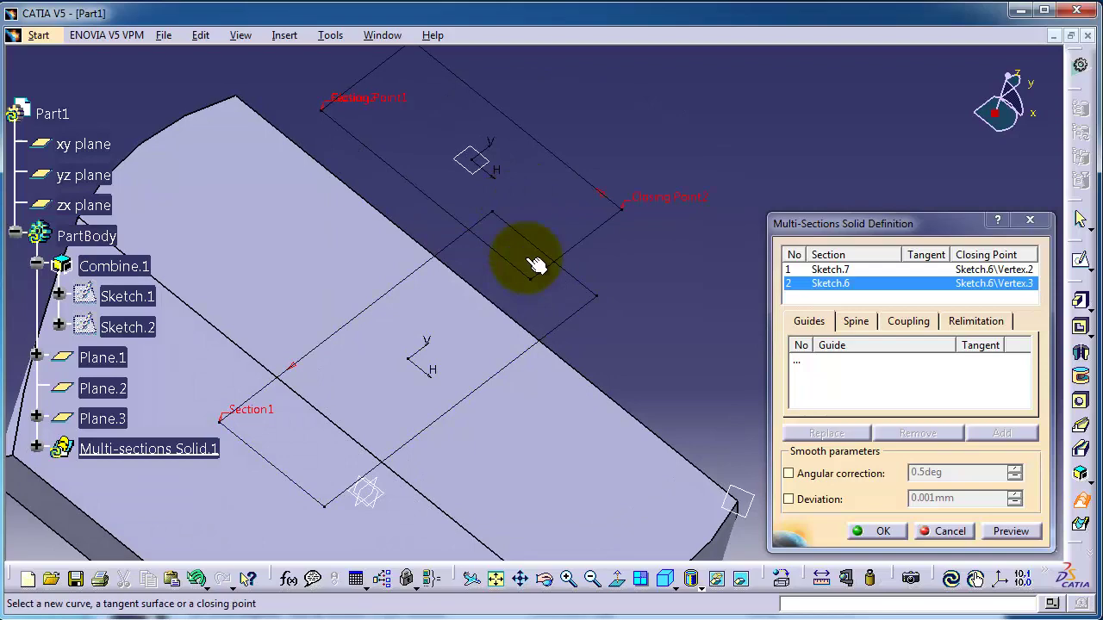
pyautogui.click(1010, 530)
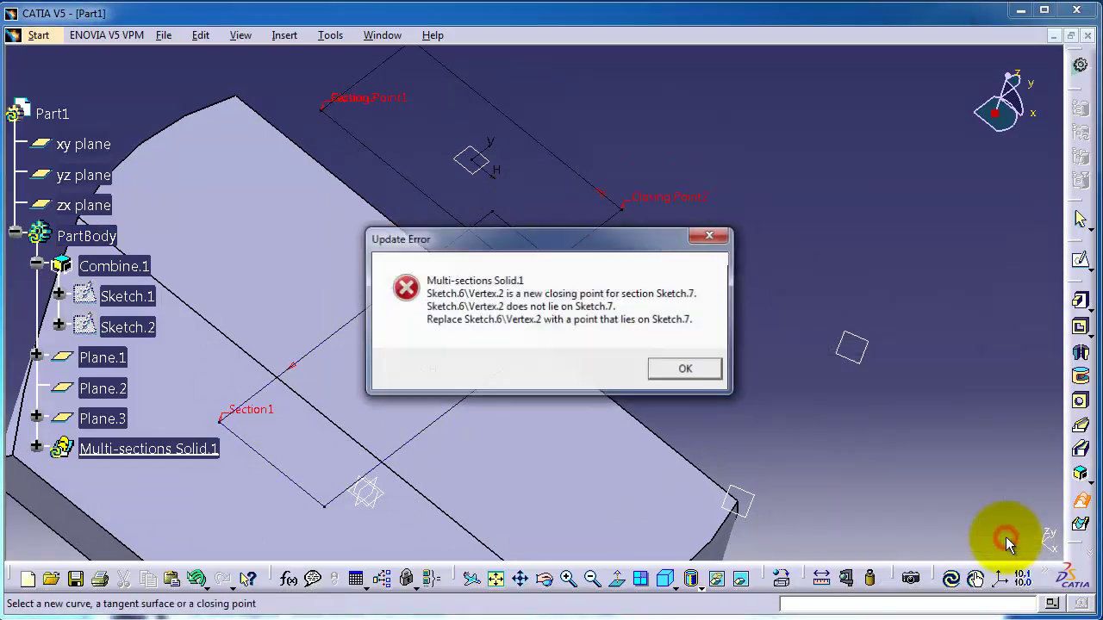
pyautogui.click(685, 373)
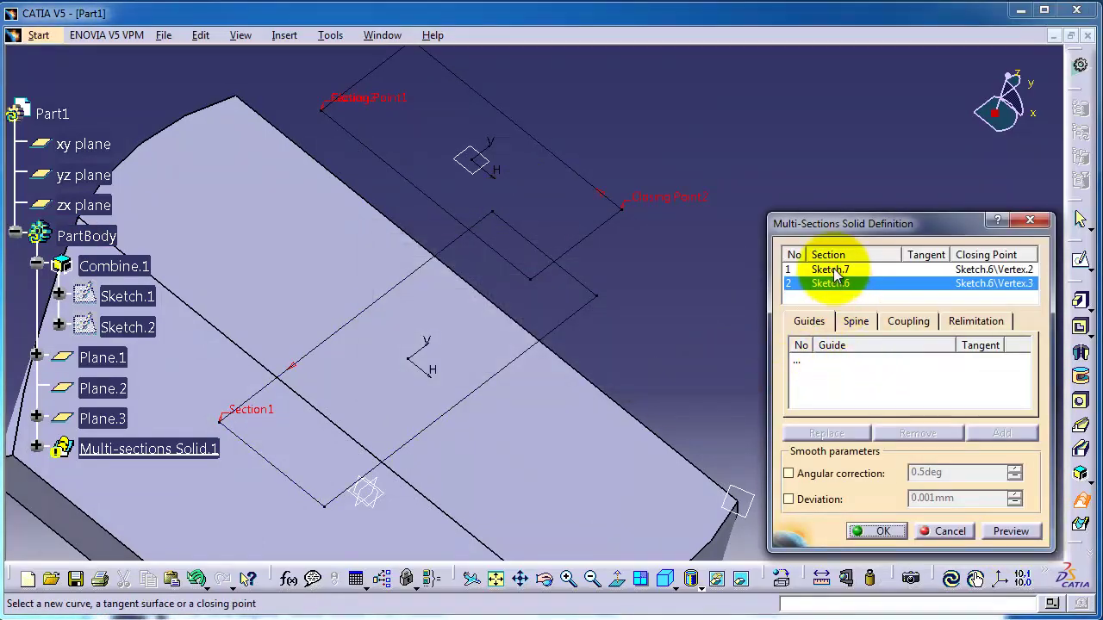
pyautogui.click(833, 269)
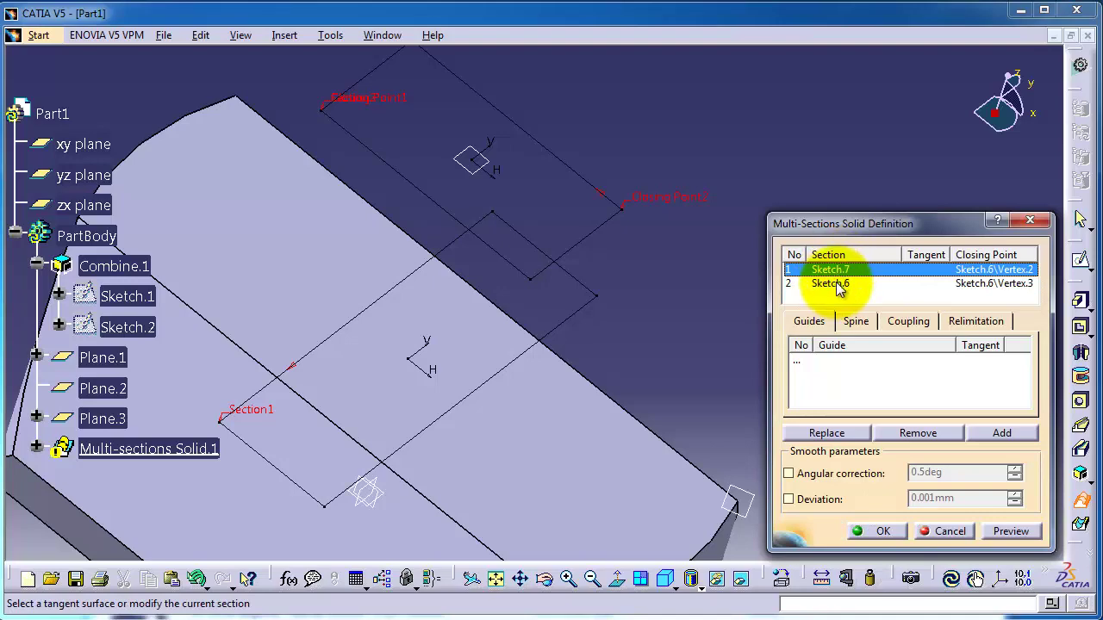
pyautogui.rightClick(834, 270)
pyautogui.click(866, 308)
pyautogui.rightClick(848, 270)
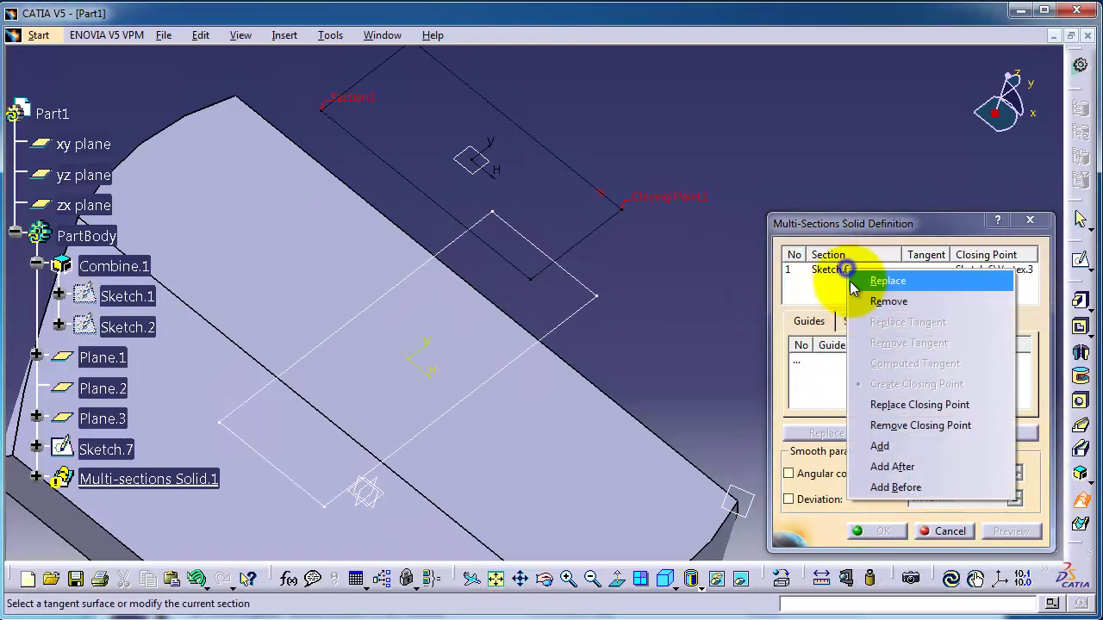
pyautogui.click(867, 301)
pyautogui.moveTo(696, 279)
pyautogui.mouseDown(button='middle')
pyautogui.moveTo(716, 268)
pyautogui.moveTo(729, 215)
pyautogui.mouseUp(button='middle')
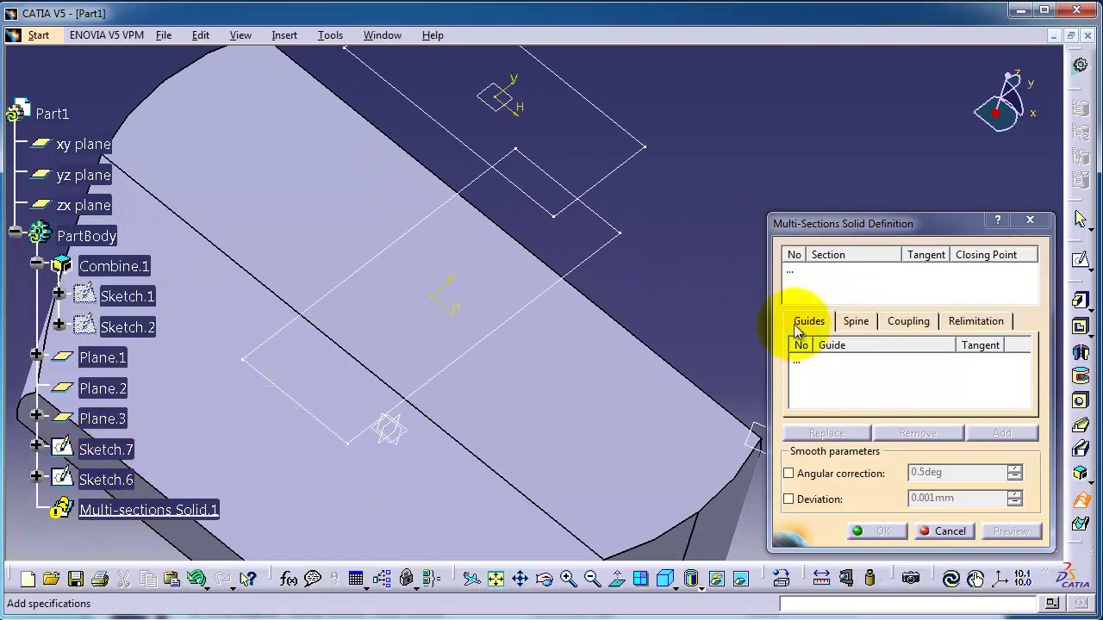
pyautogui.click(805, 286)
pyautogui.click(102, 452)
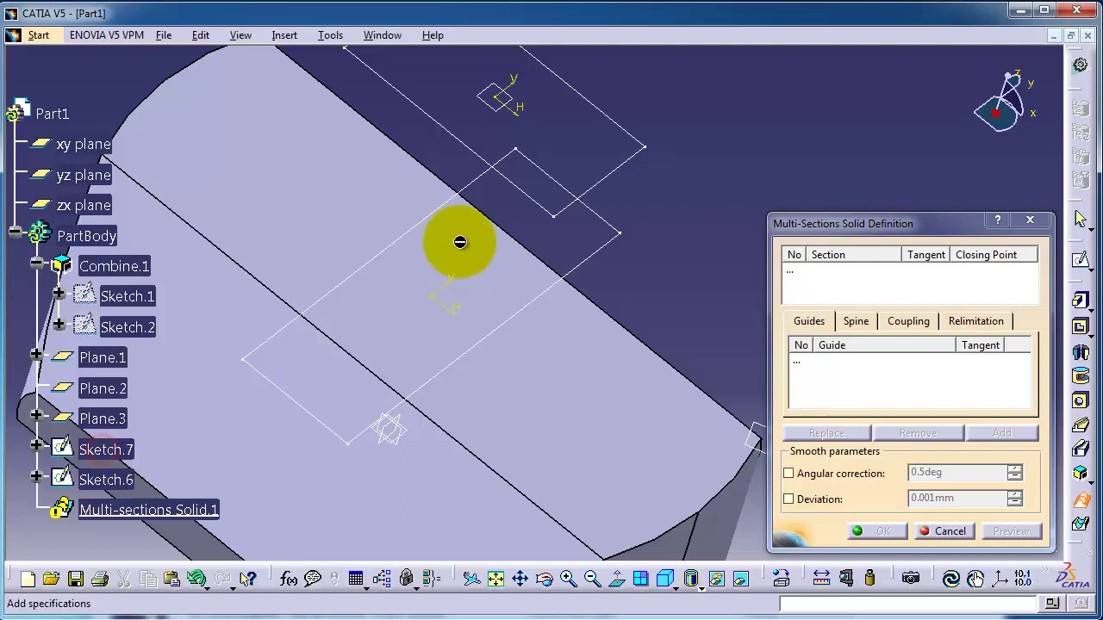
pyautogui.click(927, 287)
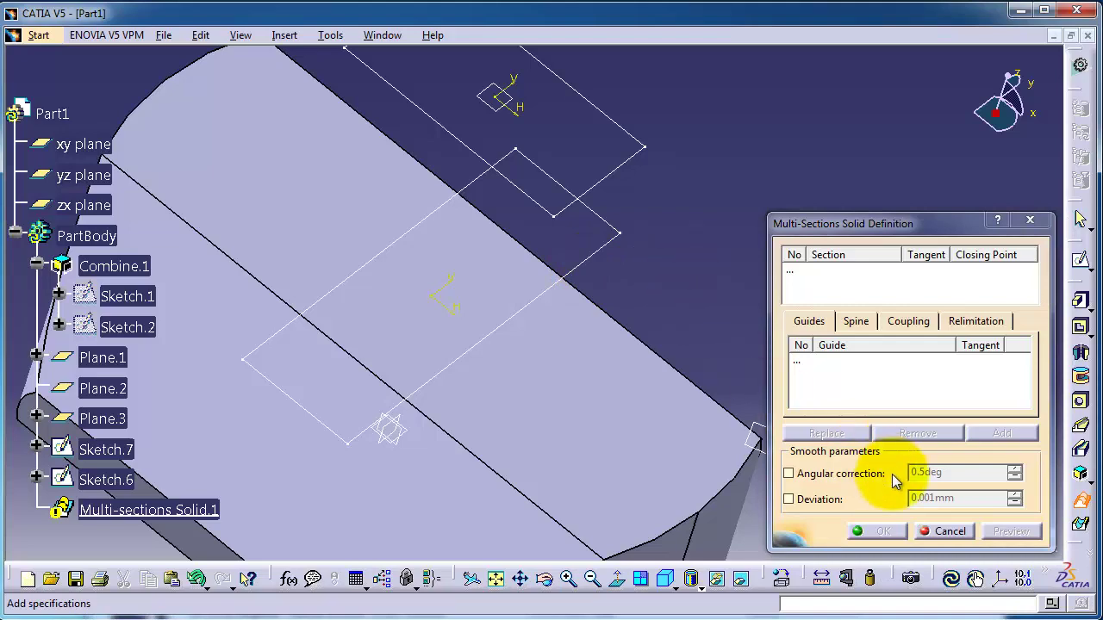
pyautogui.click(927, 530)
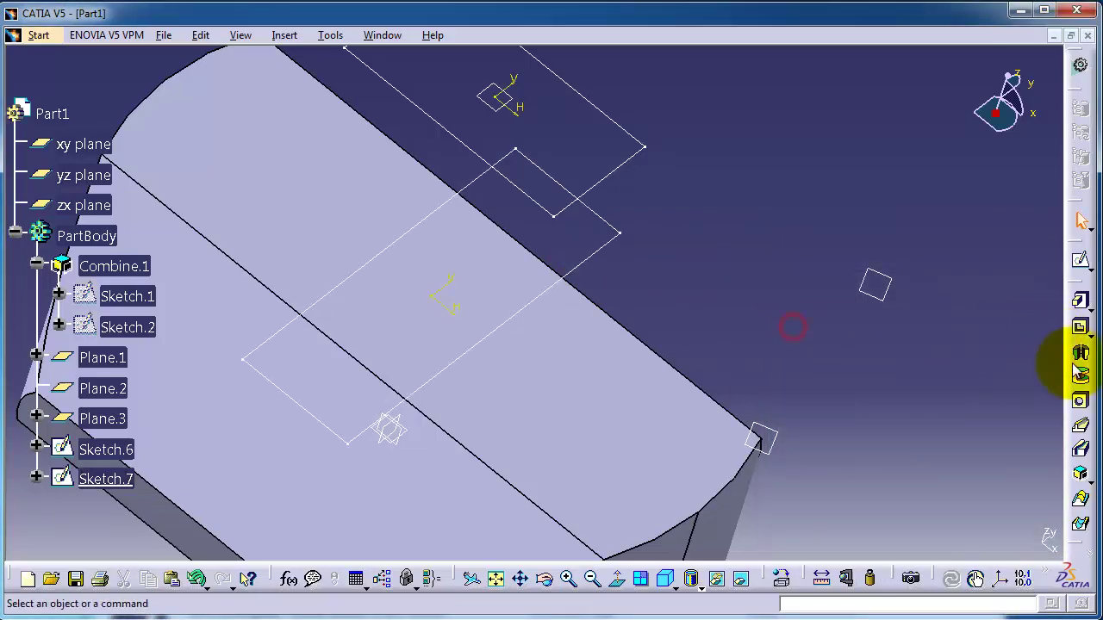
# - Preview a Sketch.6-to-Sketch.7 multi-sections loft, reset the first closing point, and update the part
pyautogui.click(1081, 519)
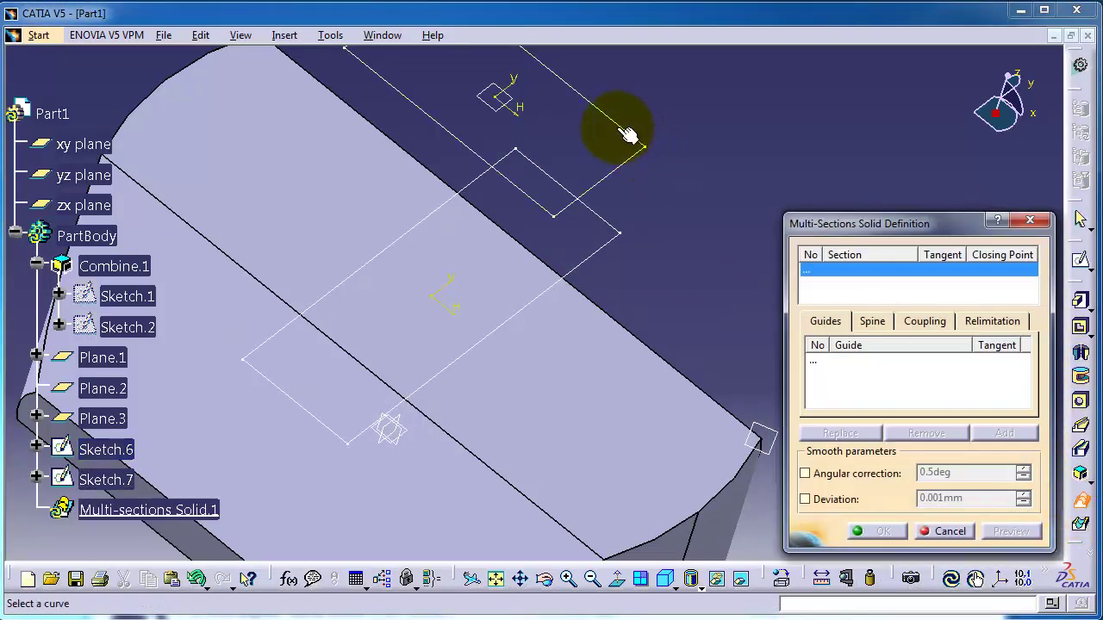
pyautogui.click(626, 172)
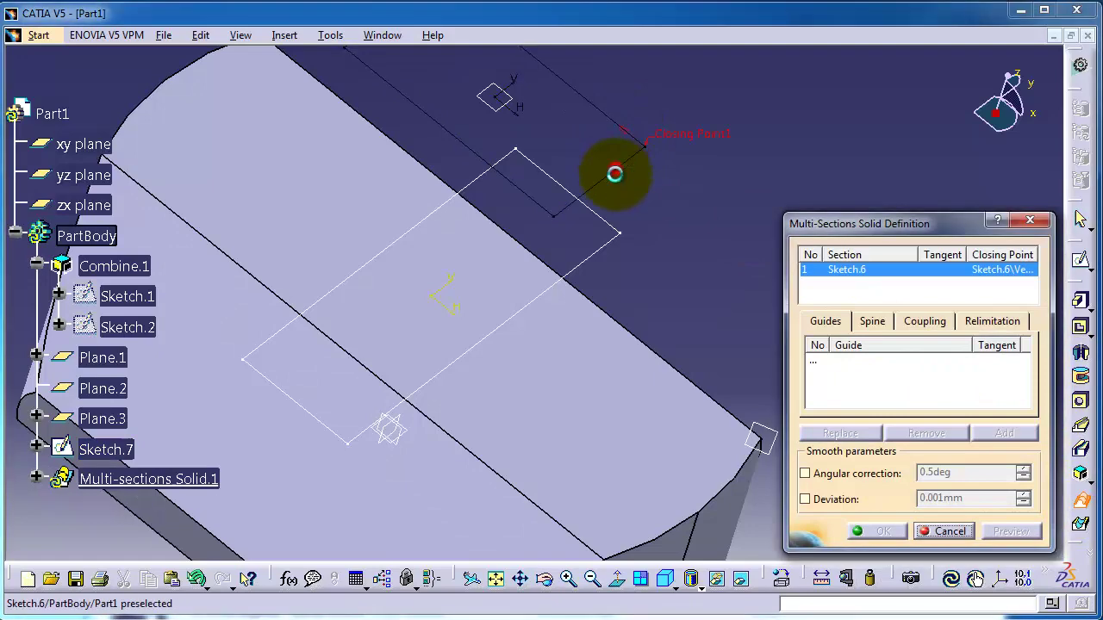
pyautogui.click(589, 259)
pyautogui.click(998, 532)
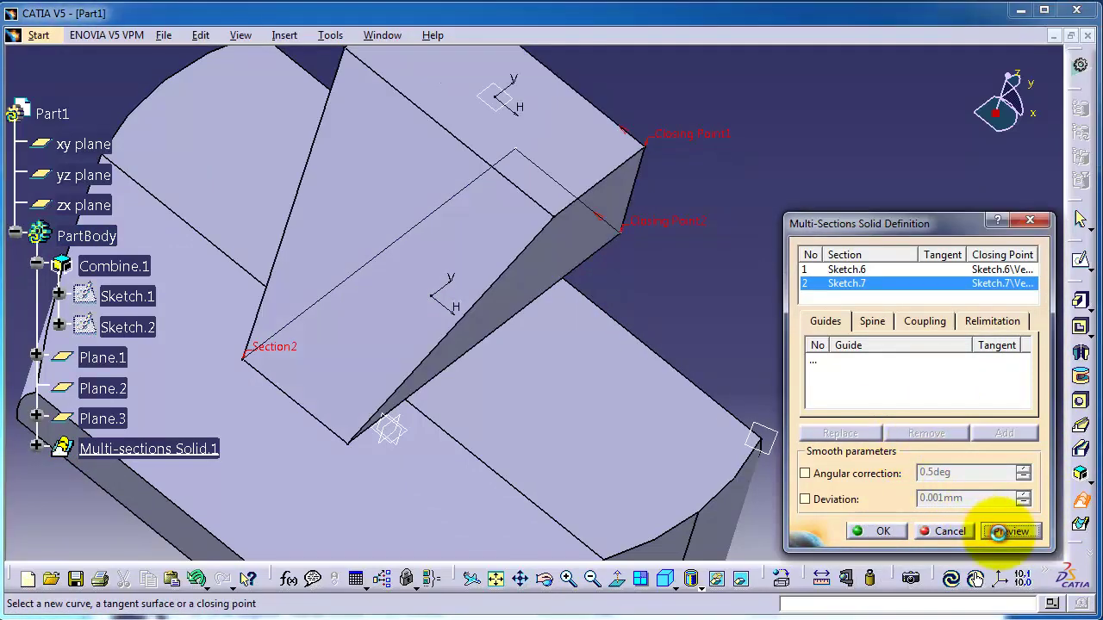
pyautogui.moveTo(732, 185); pyautogui.dragTo(706, 239, button='middle')
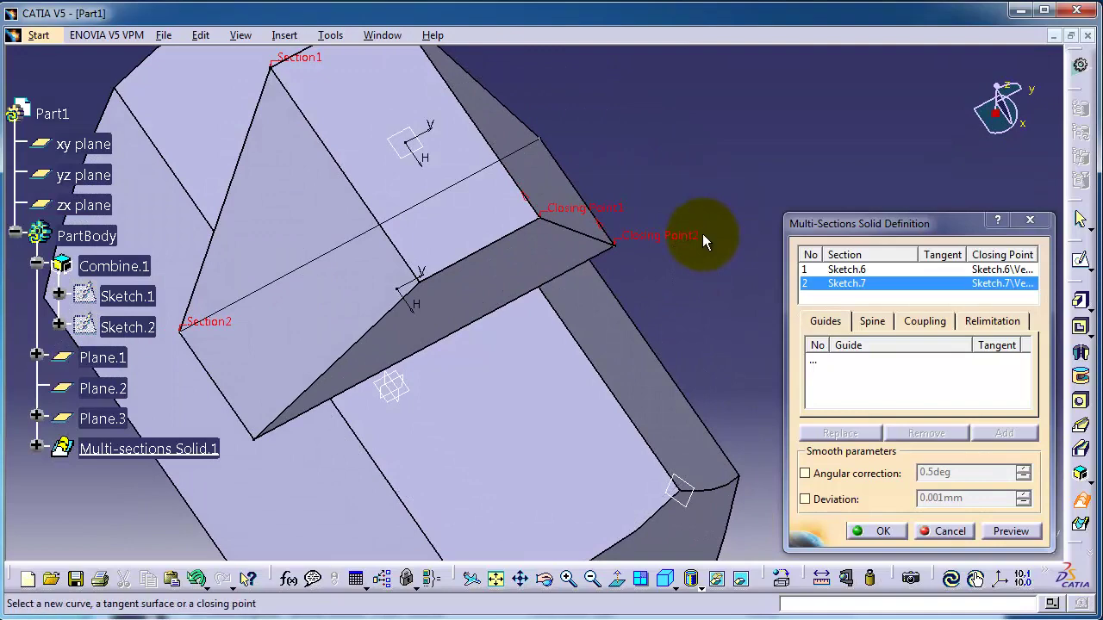
pyautogui.click(527, 207)
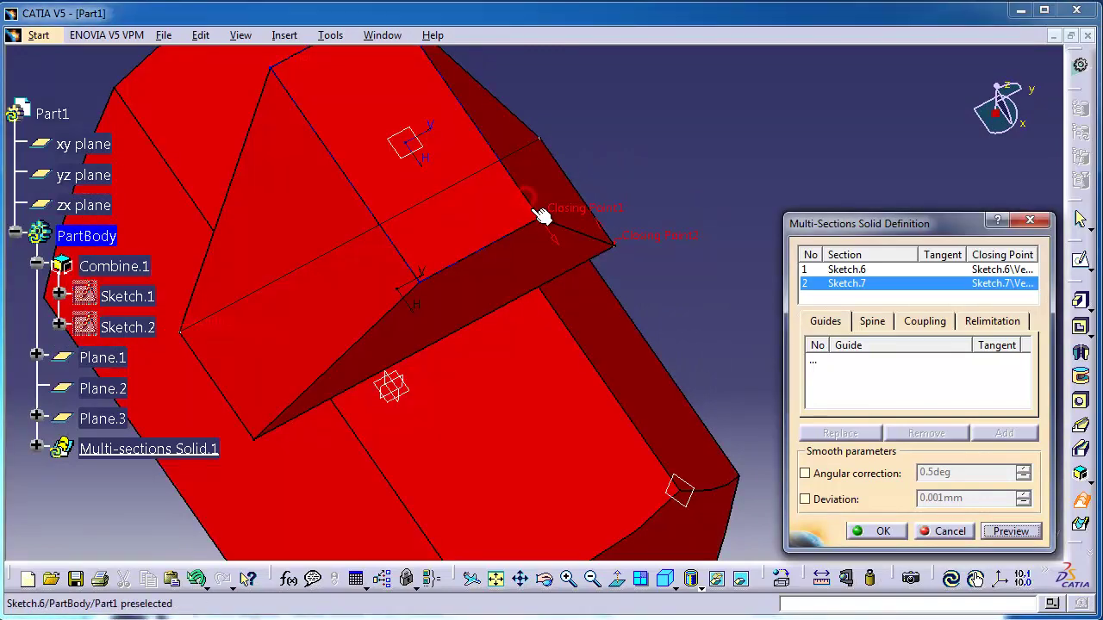
pyautogui.click(952, 578)
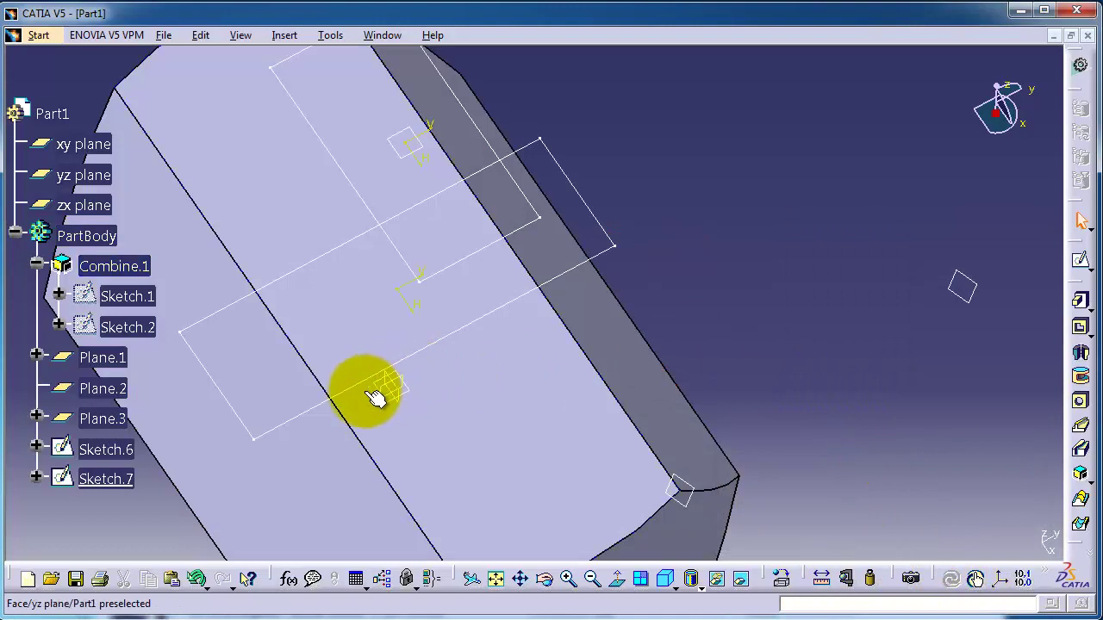
# - Rebuild the Multi-sections Solid from Sketch.6 to Sketch.7, preview it, and confirm it
pyautogui.click(1082, 504)
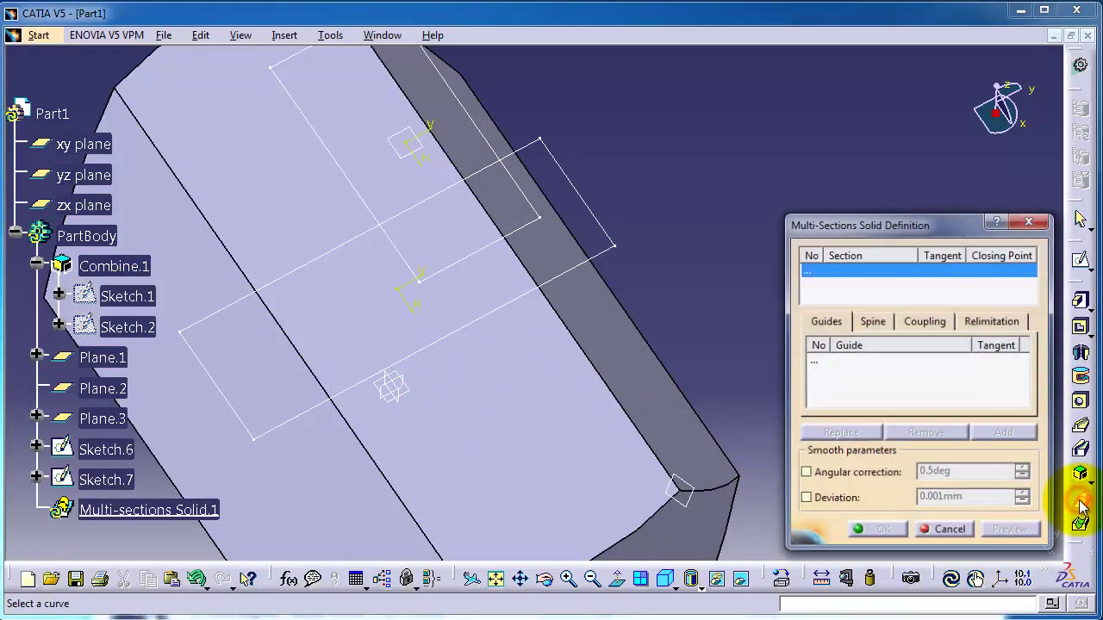
pyautogui.click(502, 239)
pyautogui.click(566, 272)
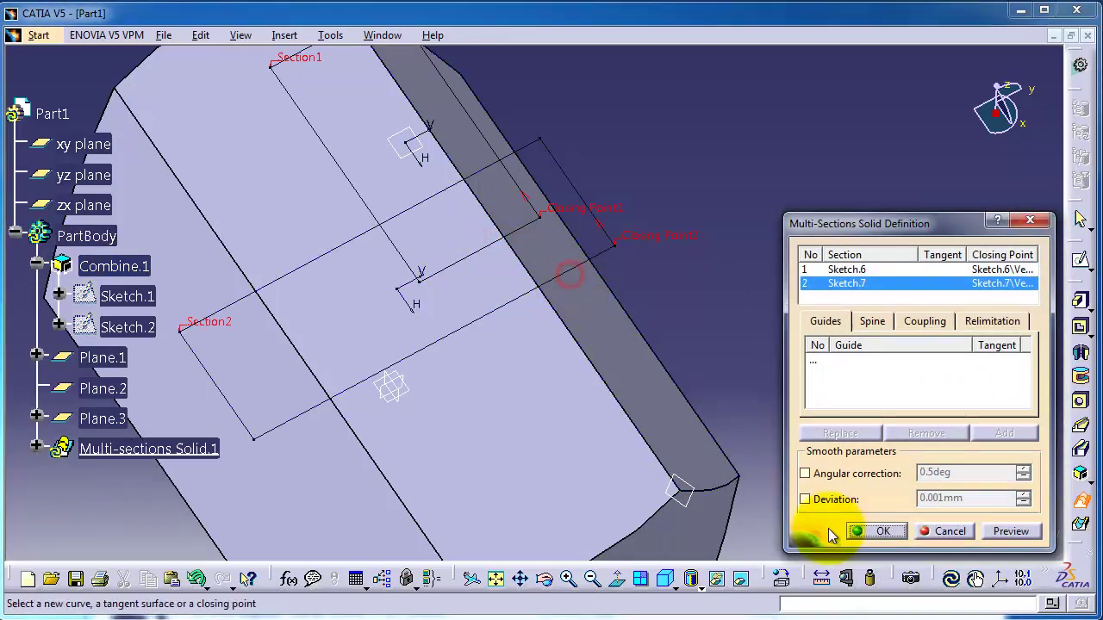
pyautogui.click(1008, 532)
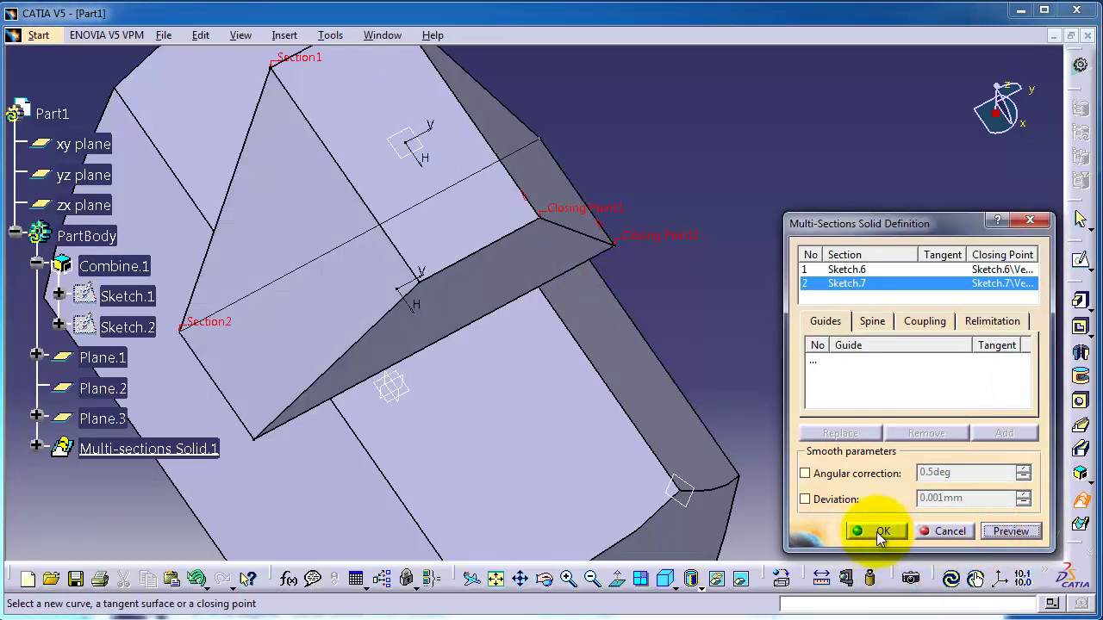
pyautogui.click(880, 533)
pyautogui.moveTo(714, 354); pyautogui.dragTo(704, 216, button='middle')
# - Undo the loft and start a new Multi-sections Solid from Sketch.6 to the face boundary, Boundary.1
pyautogui.hotkey('ctrl', 'z')
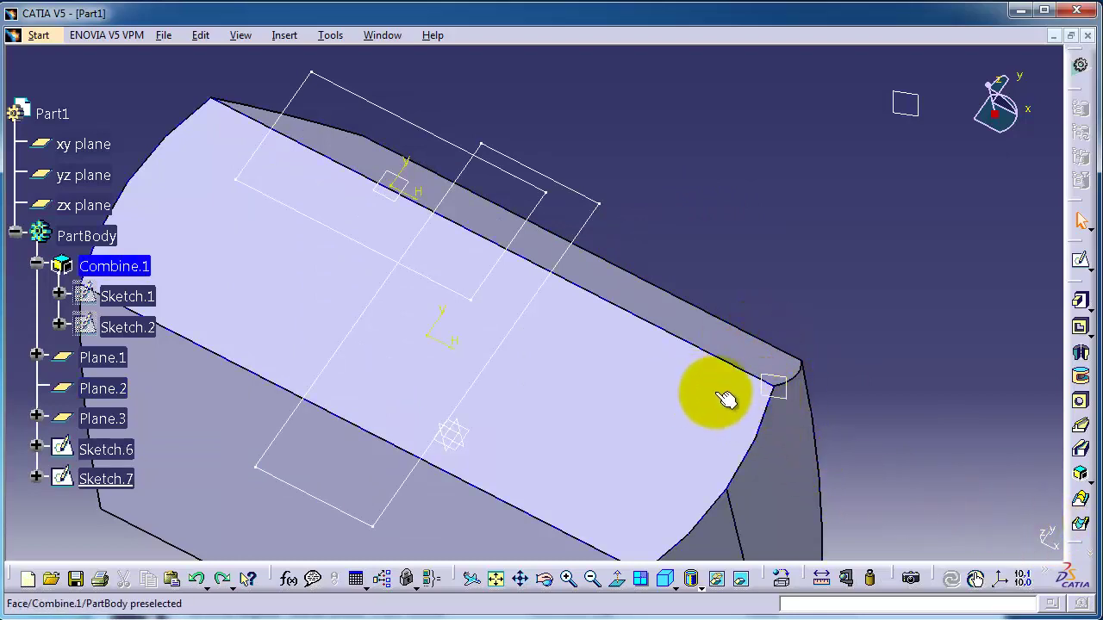
pyautogui.click(1079, 506)
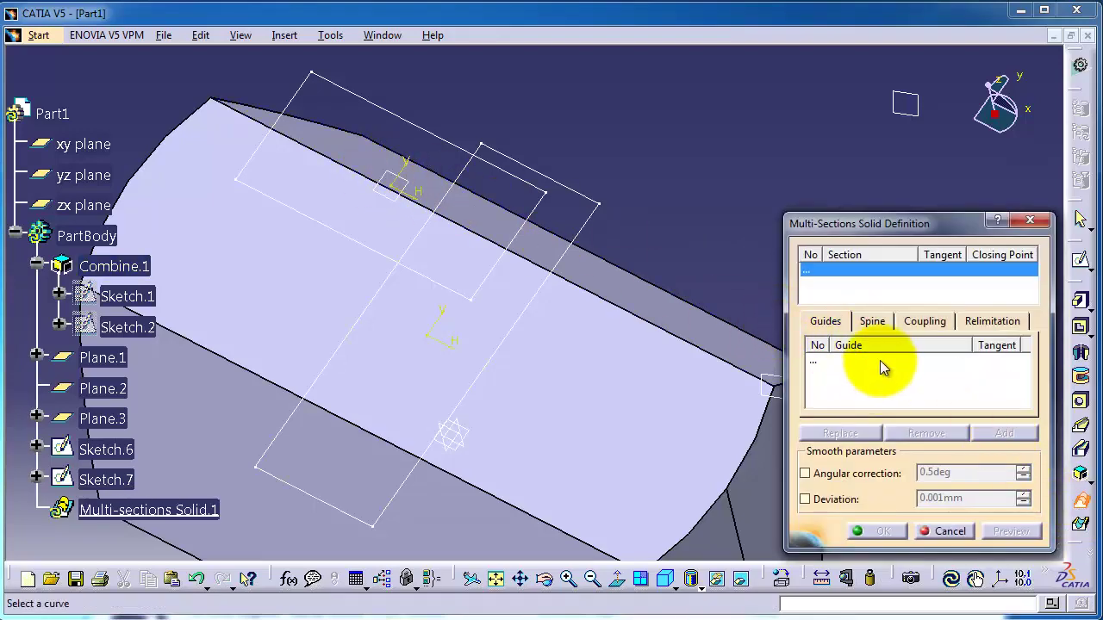
pyautogui.click(442, 138)
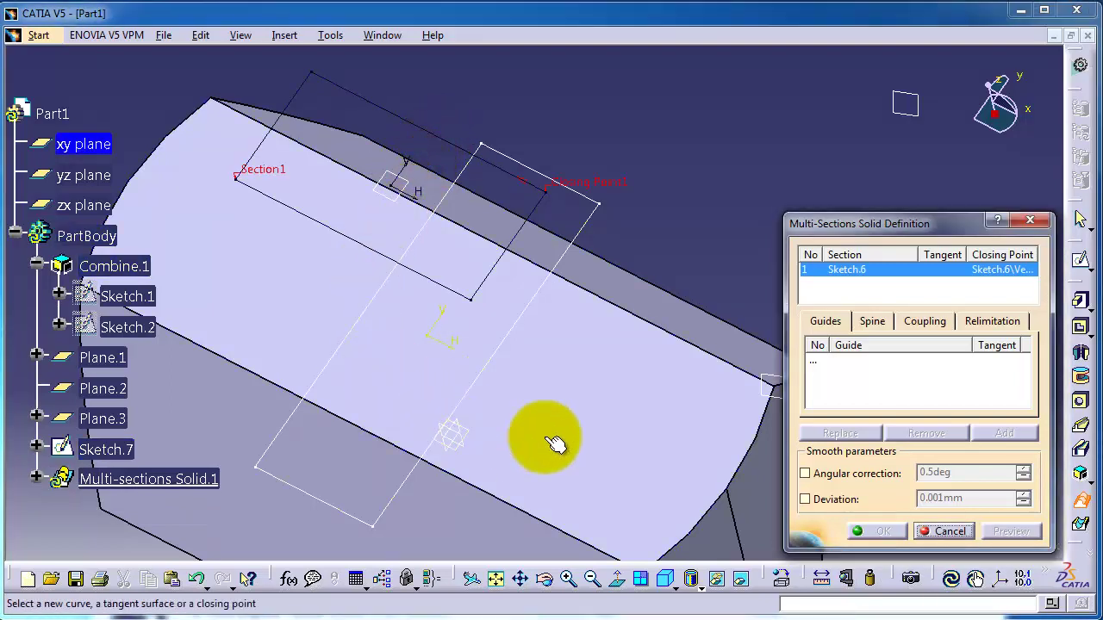
pyautogui.click(636, 448)
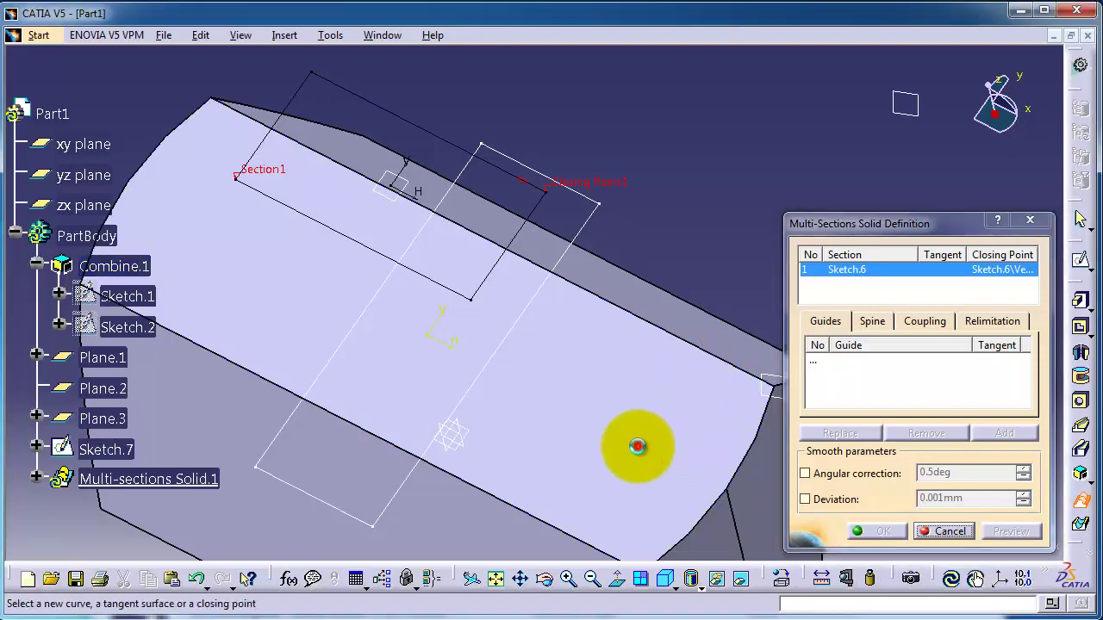
# - Preview the loft to Boundary.1, adjust Sketch.6's closing point, and recompute the preview
pyautogui.click(1011, 531)
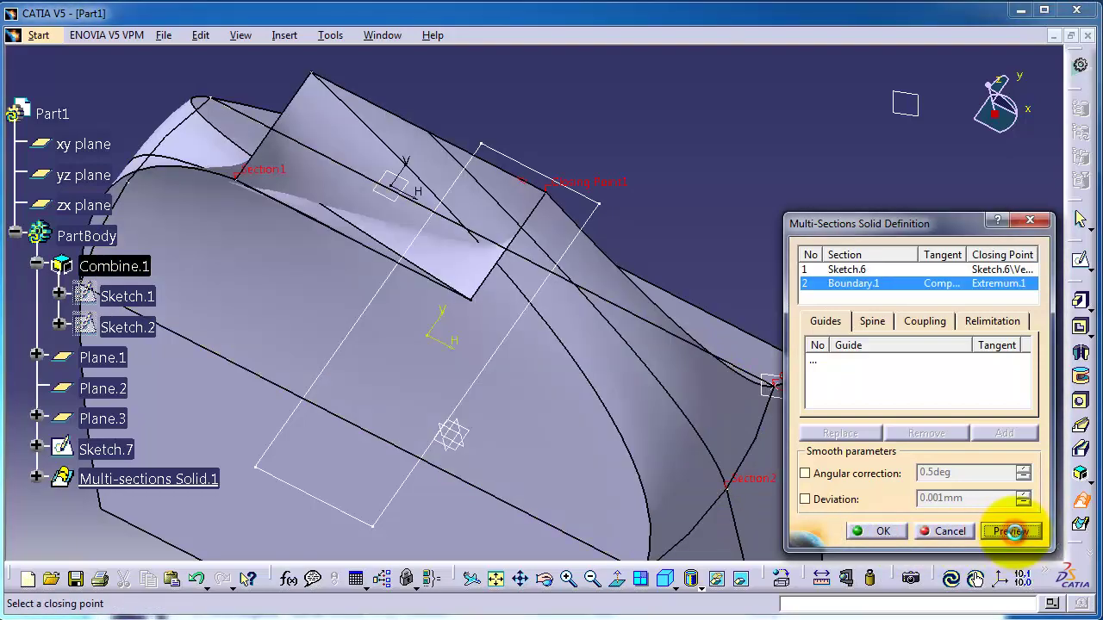
pyautogui.moveTo(601, 168); pyautogui.dragTo(631, 158, button='middle')
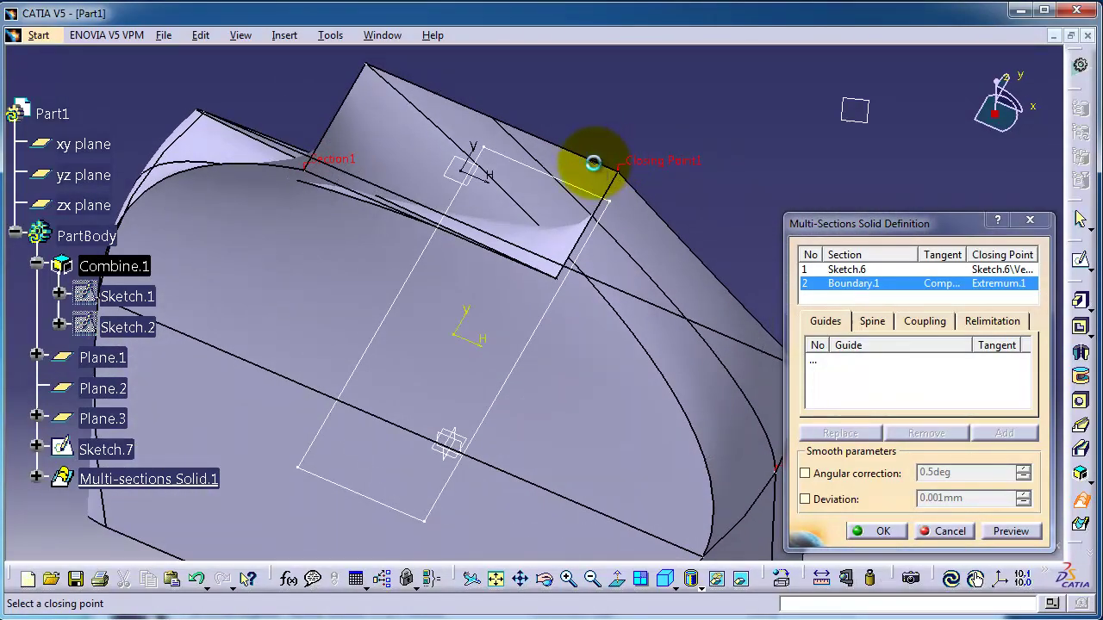
pyautogui.click(593, 163)
pyautogui.click(880, 532)
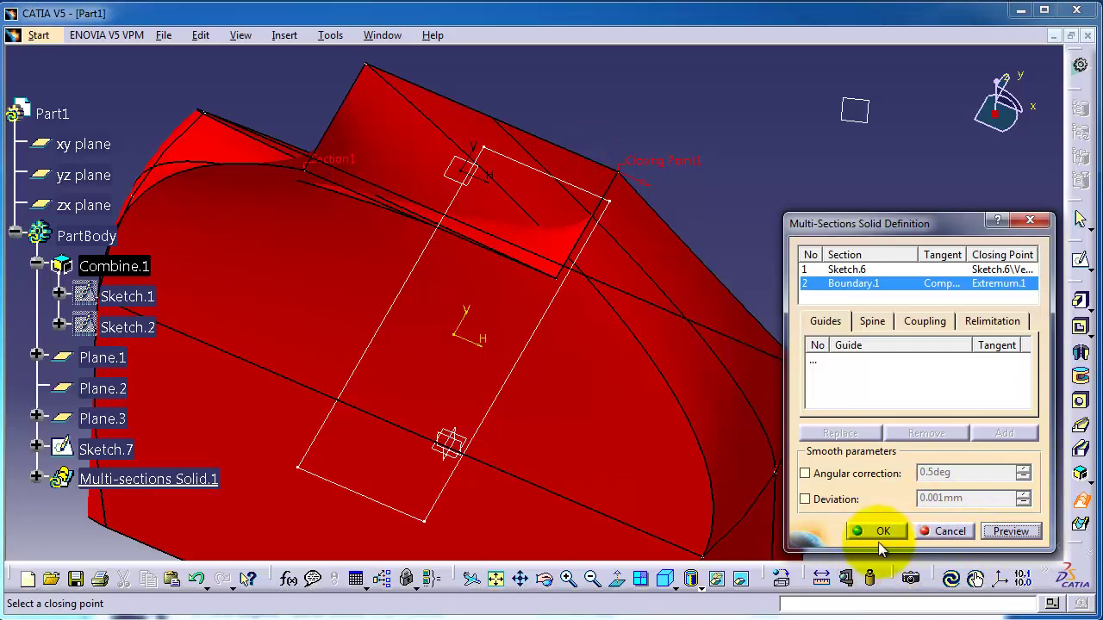
pyautogui.click(1004, 536)
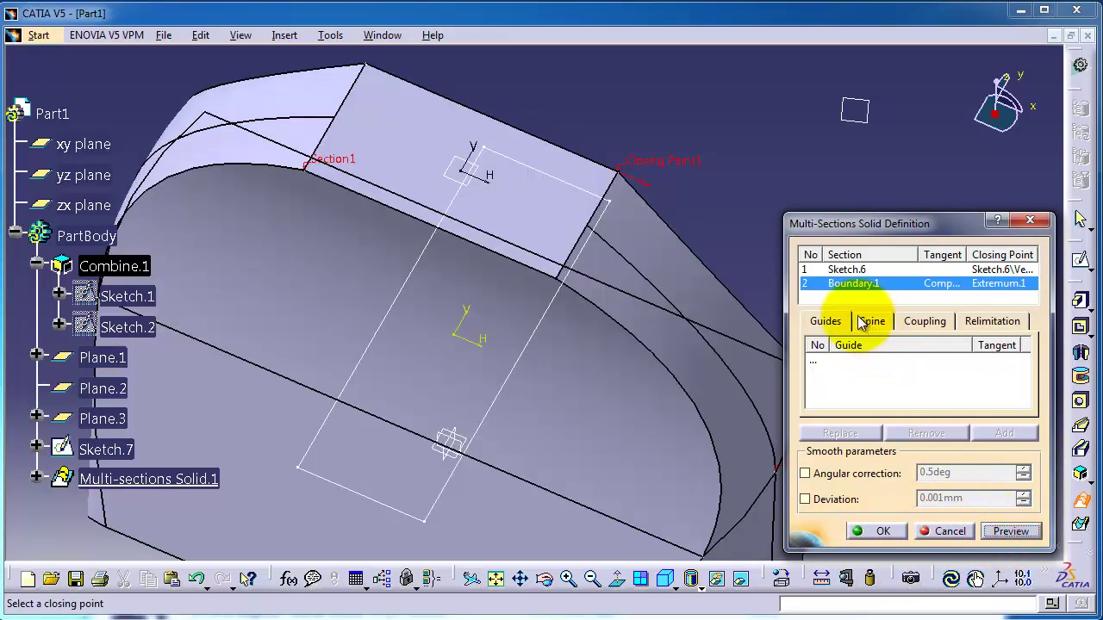
# - Create Multi-sections Solid.1 and orbit to check the blend into the part face
pyautogui.moveTo(695, 148); pyautogui.dragTo(639, 140, button='middle')
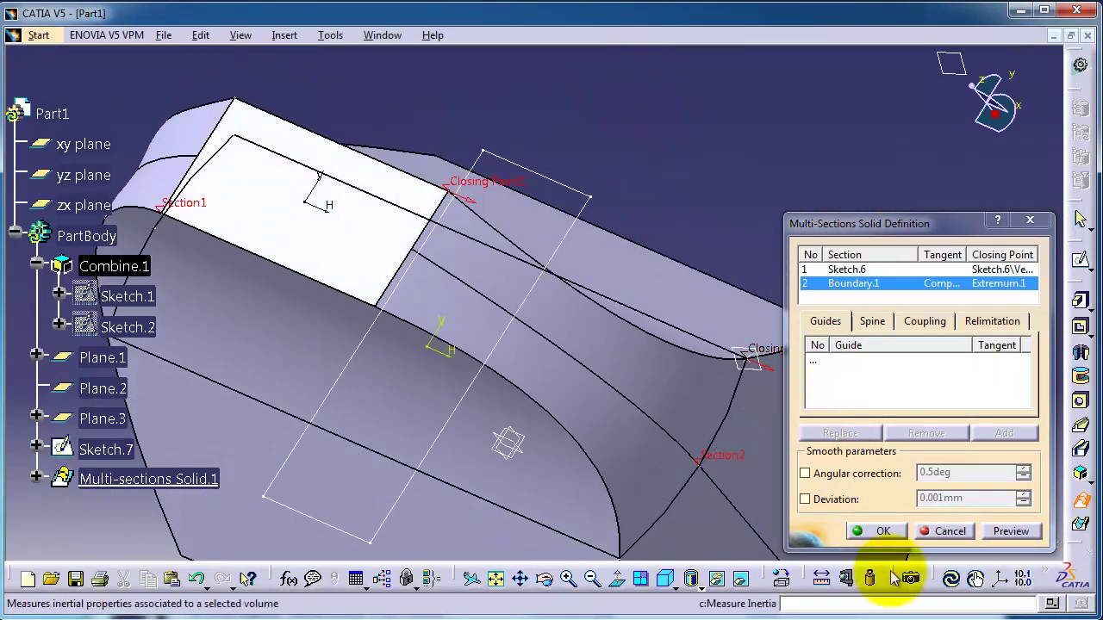
pyautogui.click(884, 532)
pyautogui.moveTo(571, 345); pyautogui.dragTo(751, 229, button='middle')
pyautogui.moveTo(666, 220); pyautogui.dragTo(577, 390, button='middle')
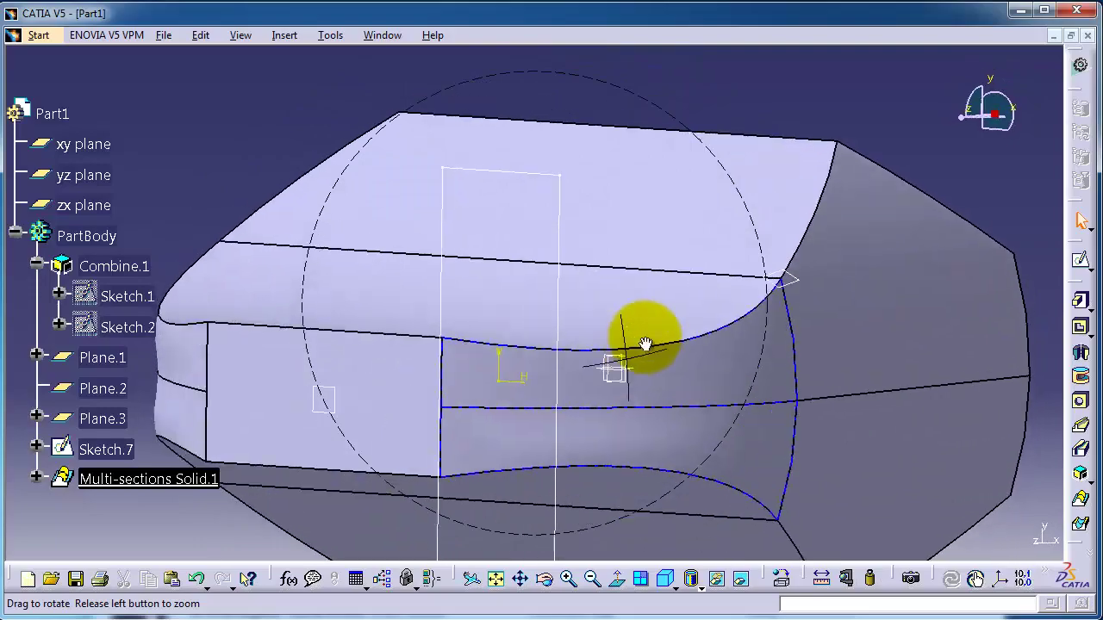